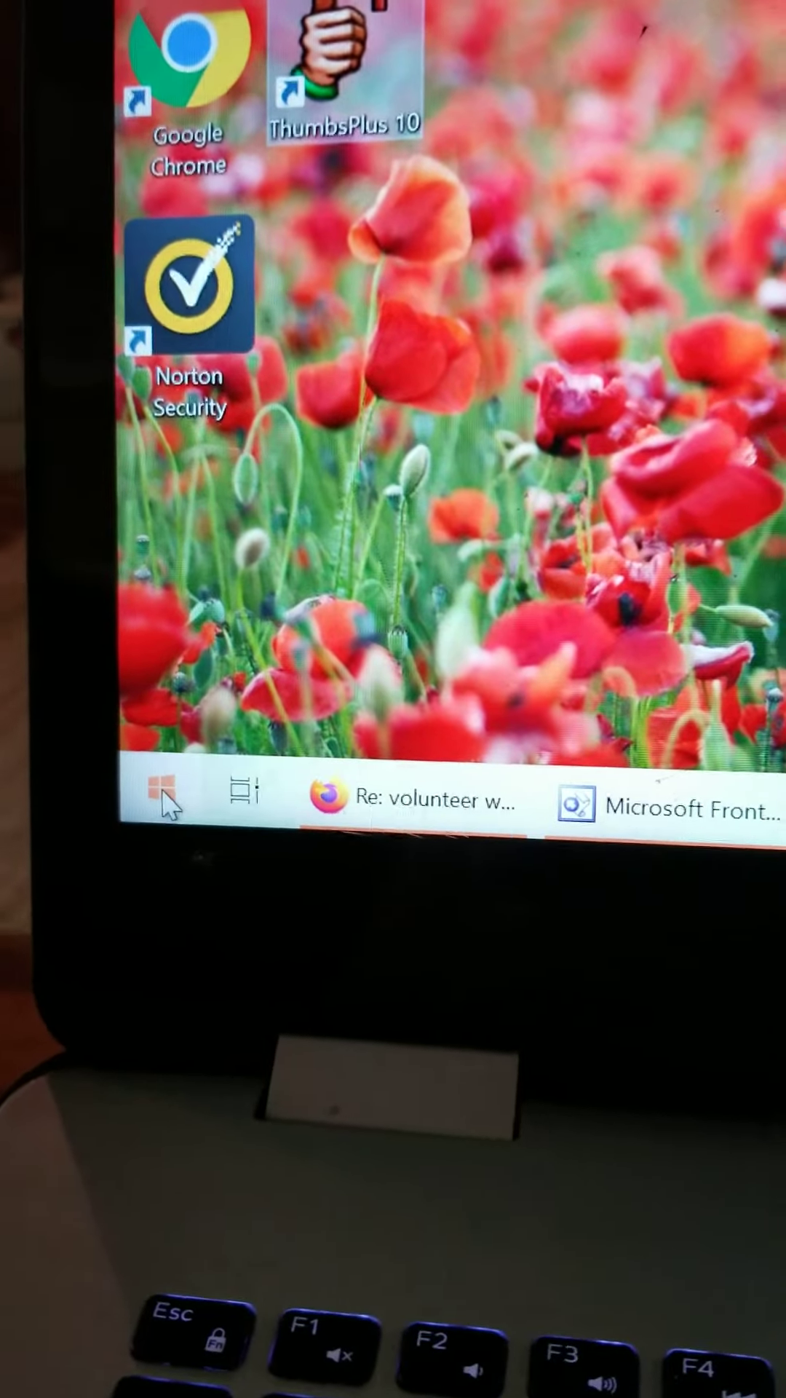
# - Search Windows Start for 'paint' and launch the Paint app
pyautogui.click(167, 799)
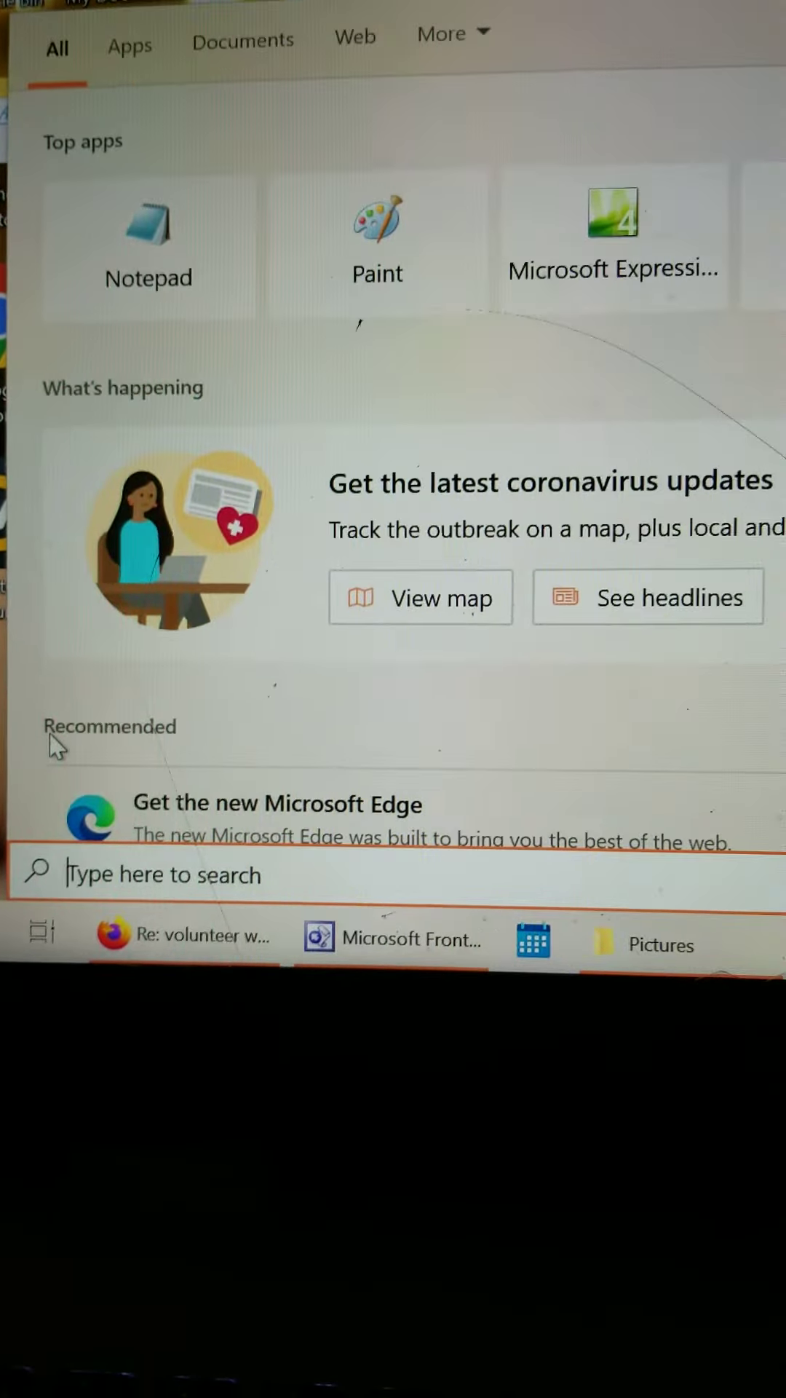
pyautogui.write('p')
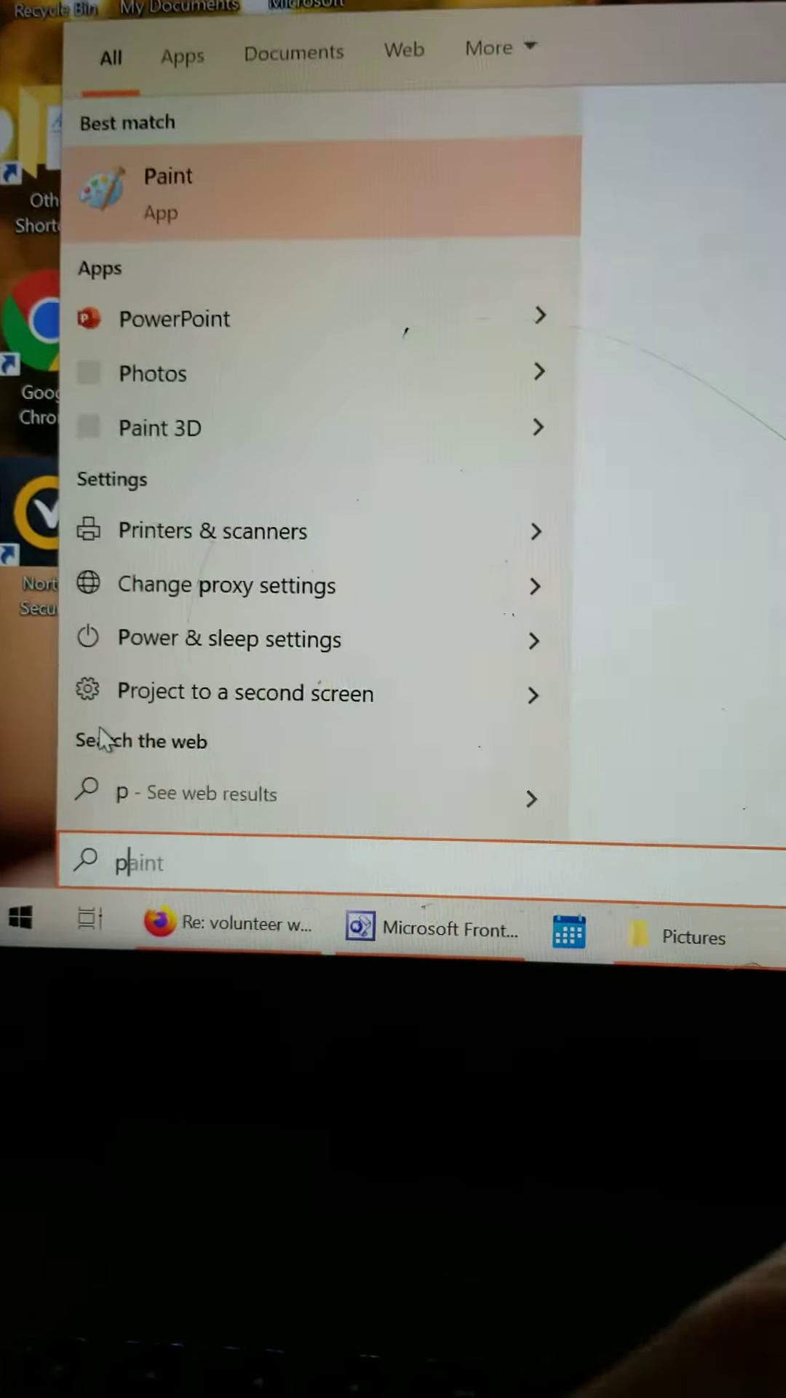
pyautogui.write('a')
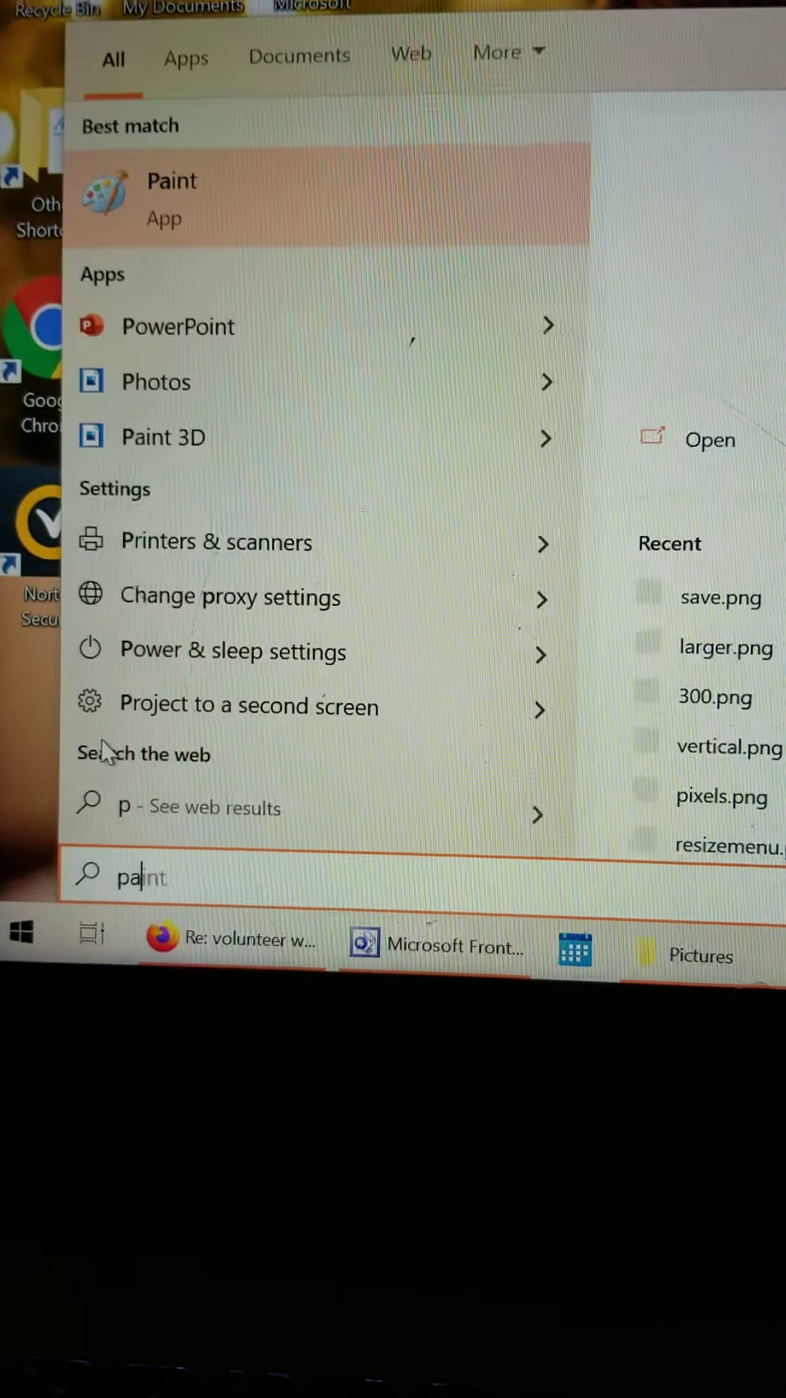
pyautogui.write('int')
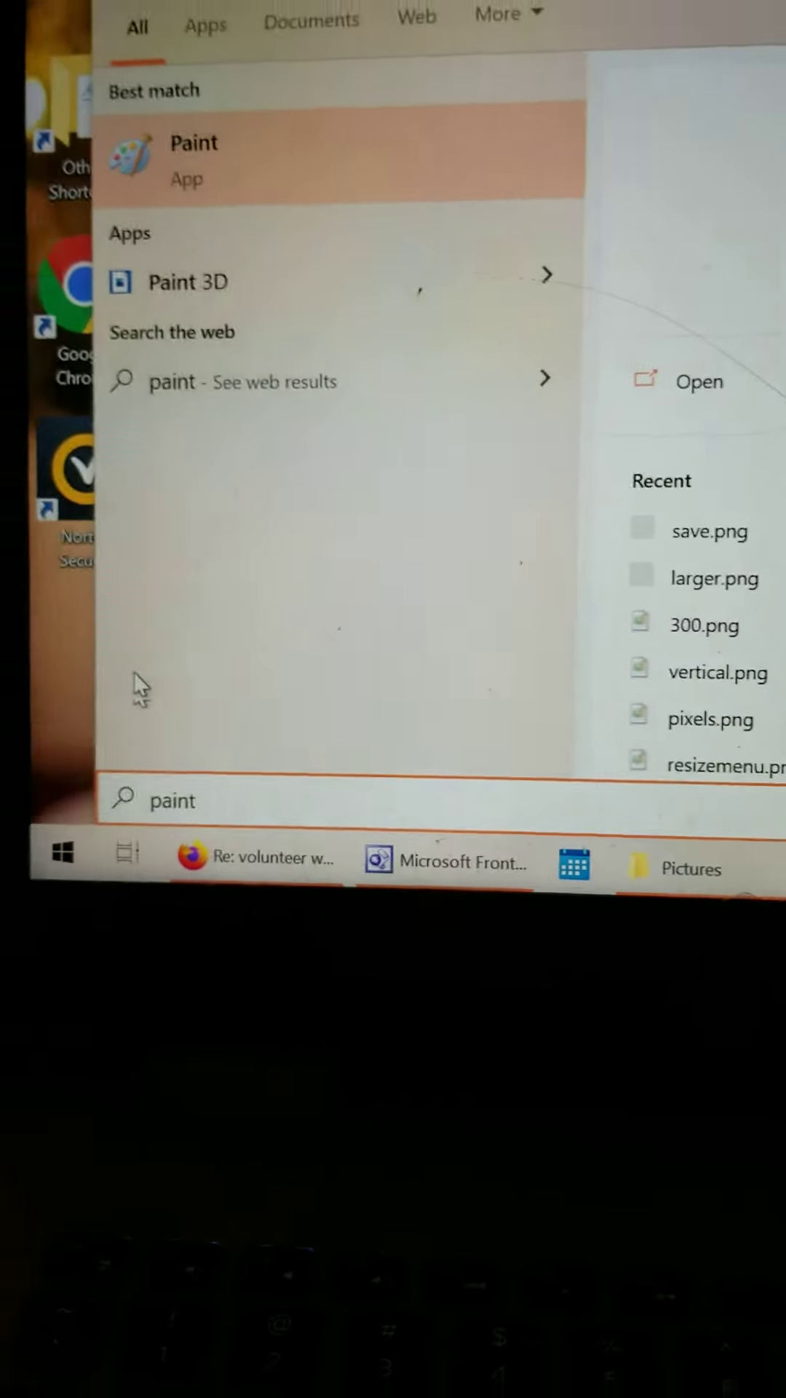
pyautogui.press('Return')
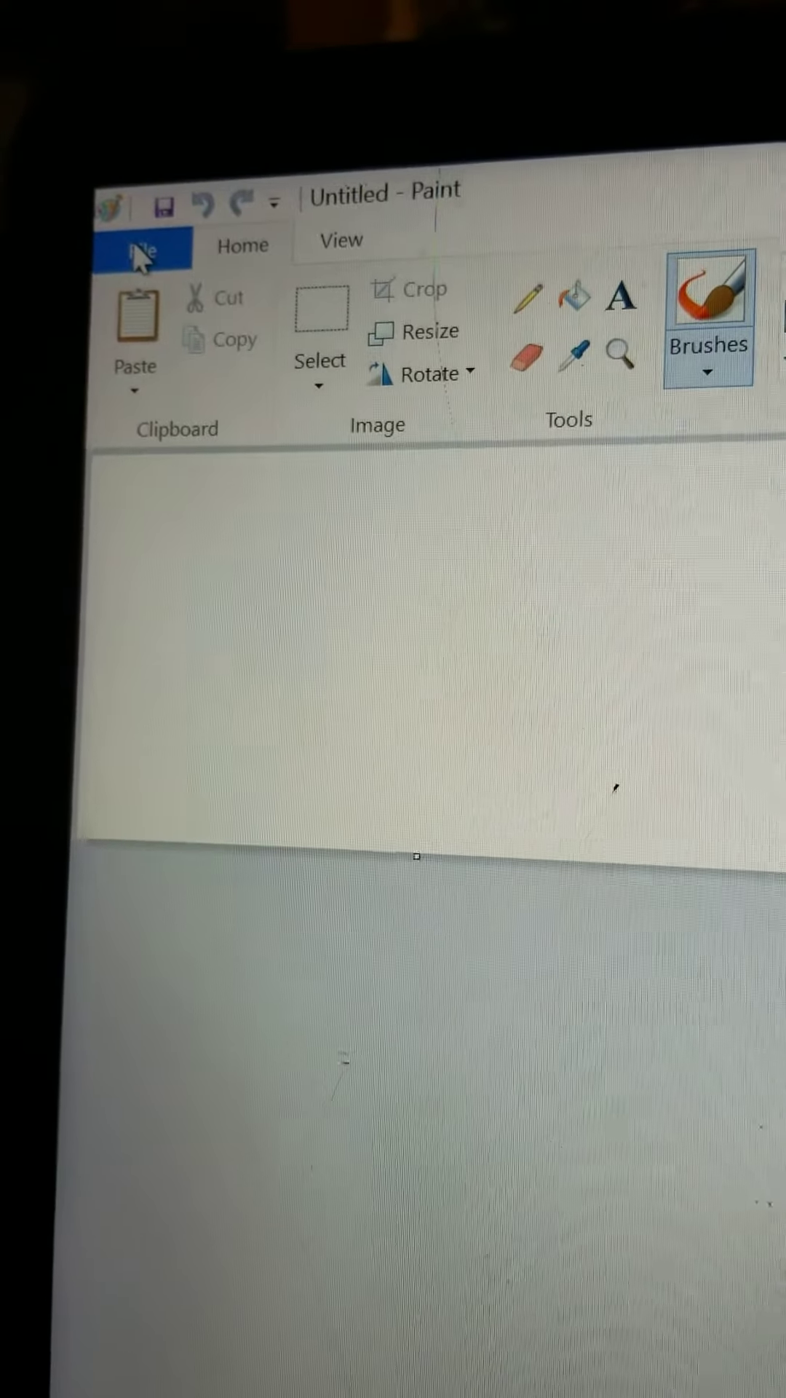
# - Look through Paint's File menu options on the blank canvas
pyautogui.click(140, 249)
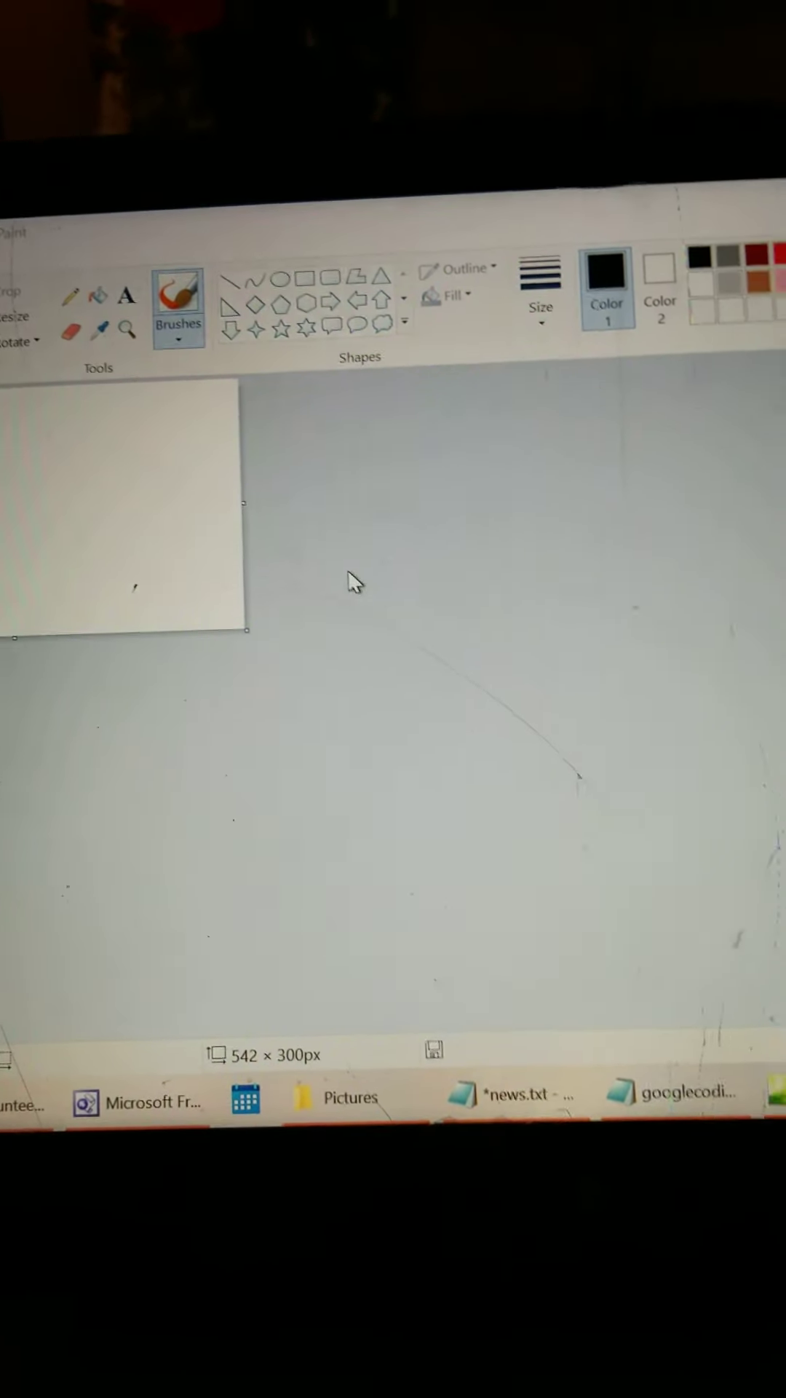
# - Open Dool-5-25-20-pic 3.jpg from the Pictures folder with Ctrl+O
pyautogui.hotkey('ctrl', 'o')
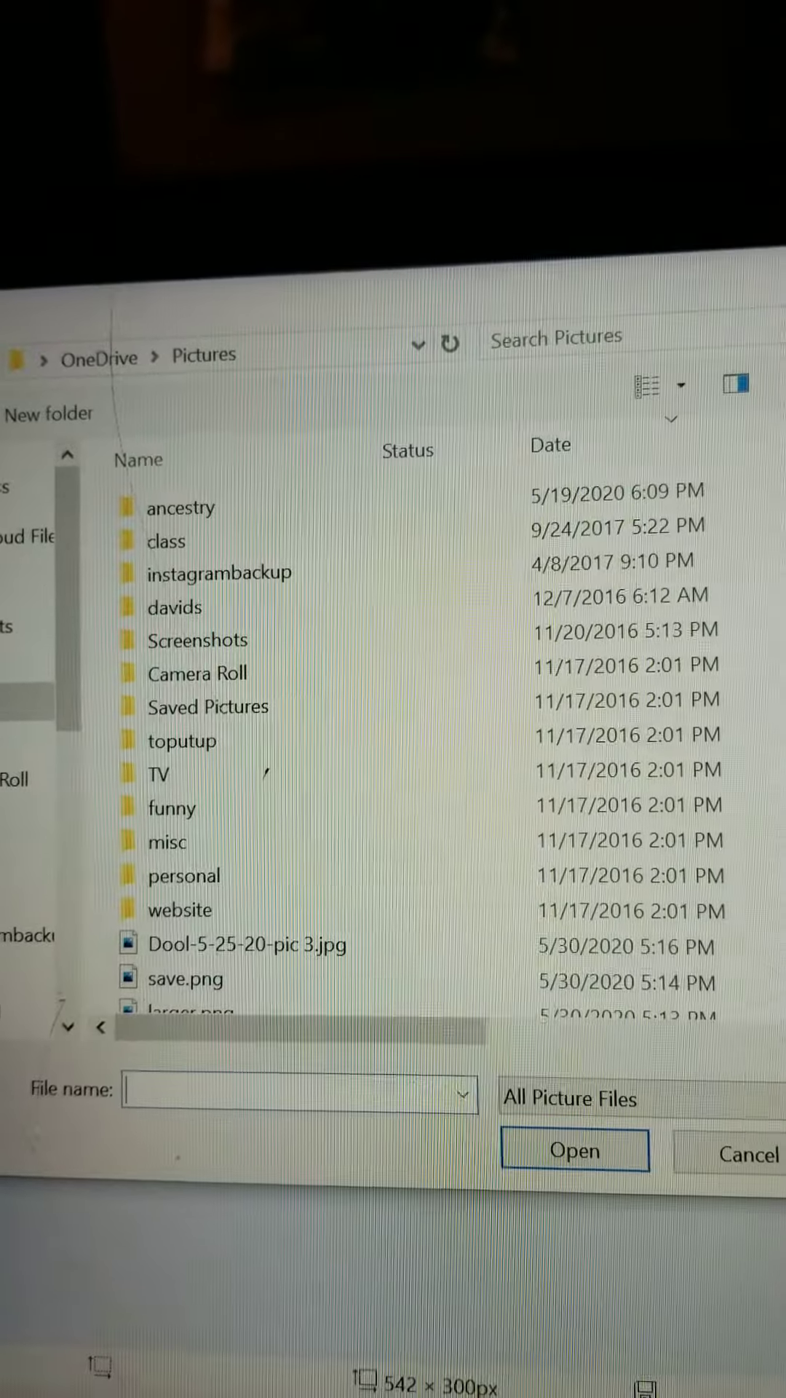
pyautogui.scroll(-1, 232, 749)
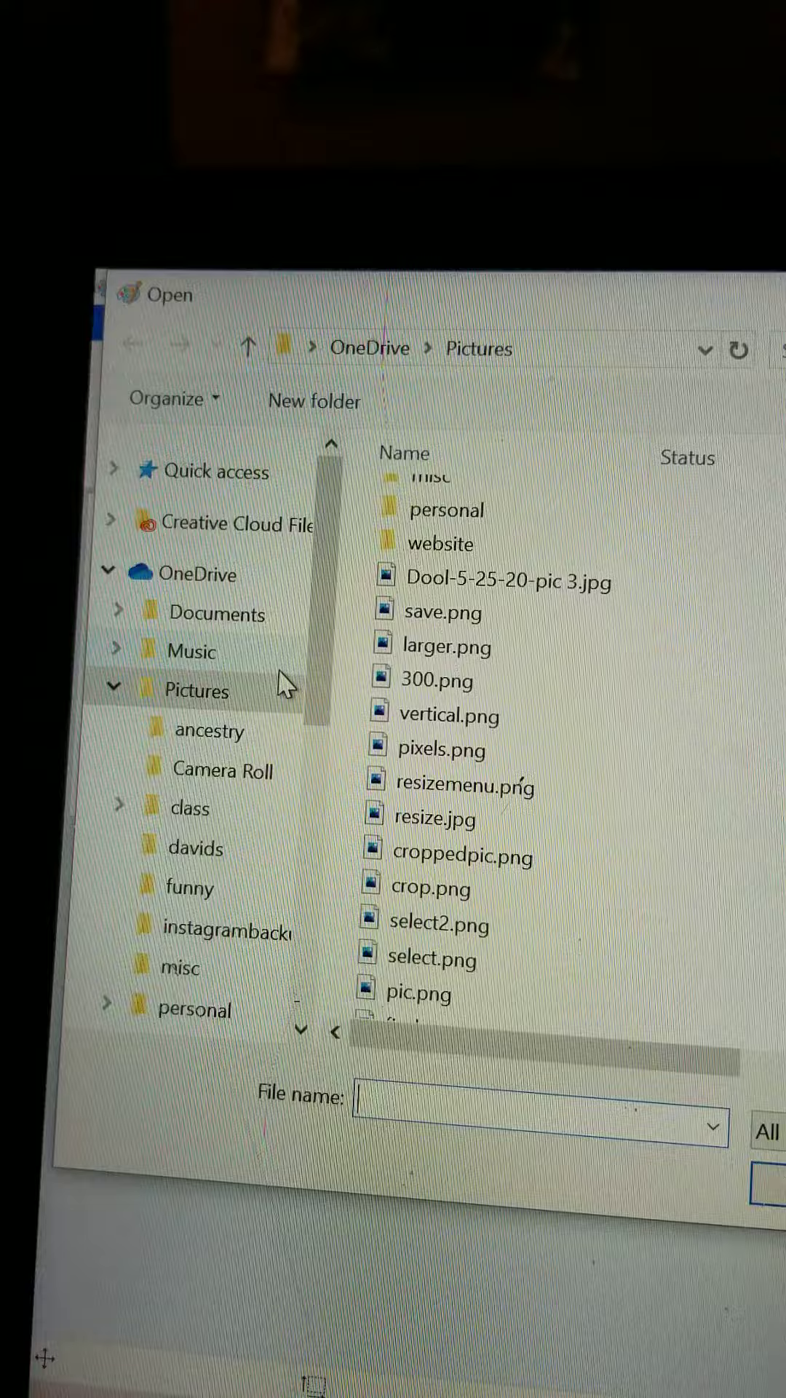
pyautogui.click(437, 577)
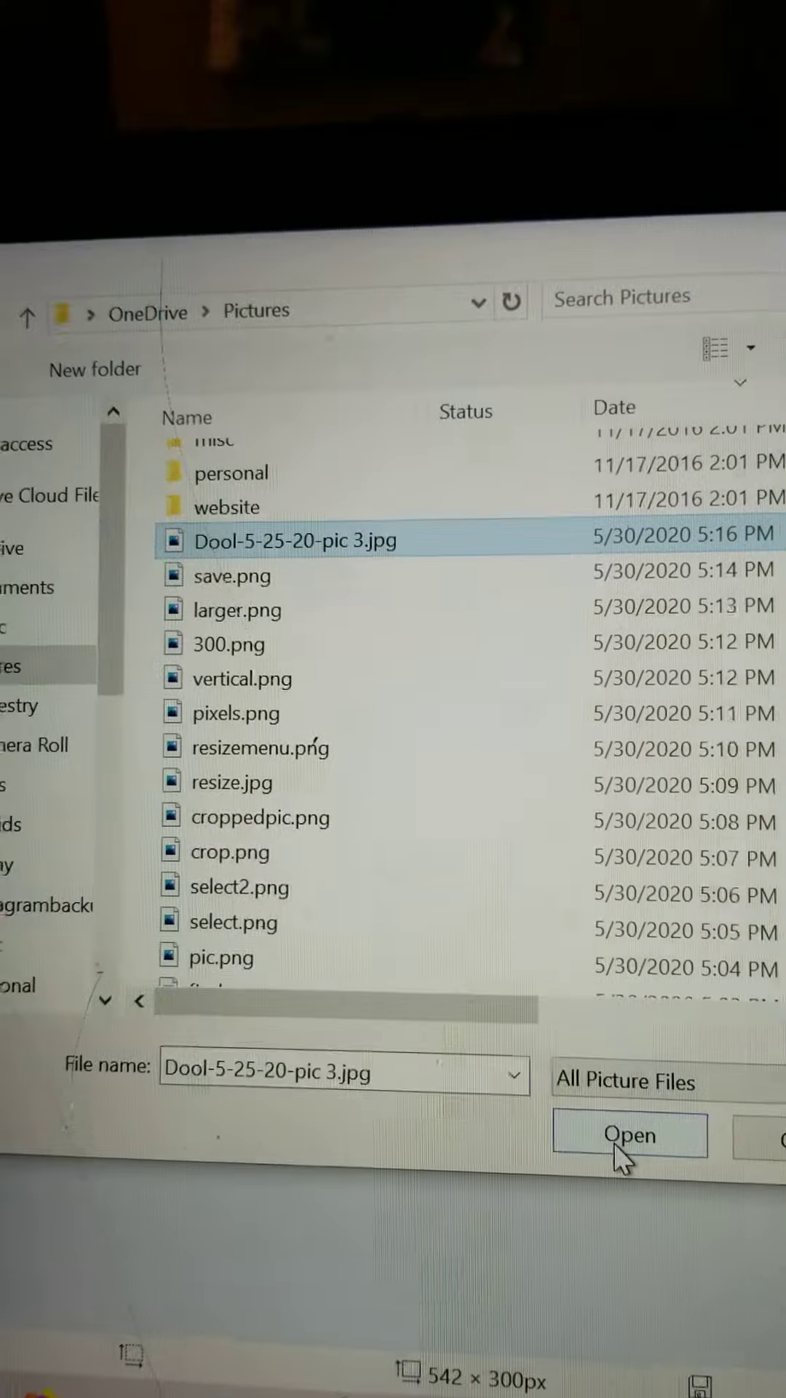
pyautogui.click(506, 1113)
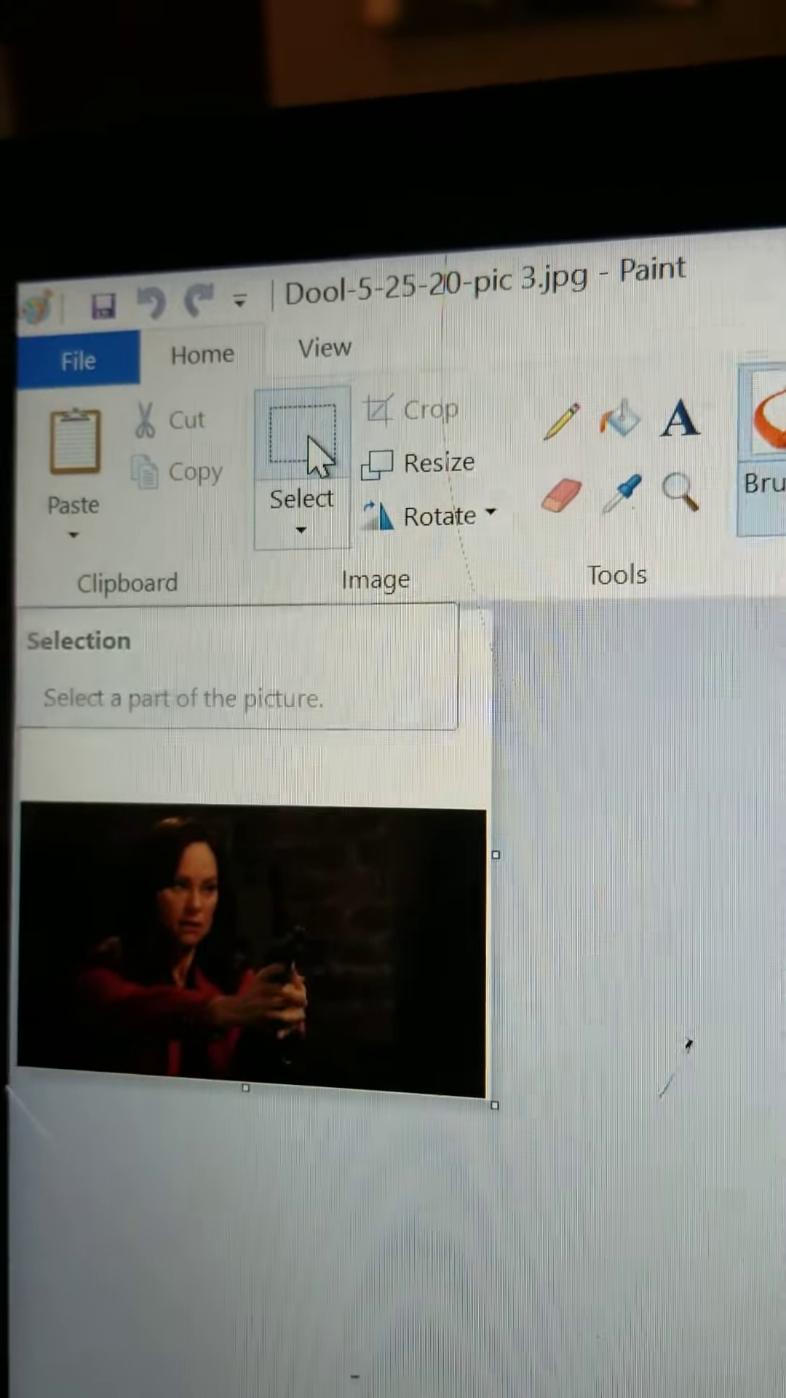
# - Select a rectangle around the photo, excluding the white strip, and crop to it
pyautogui.click(315, 447)
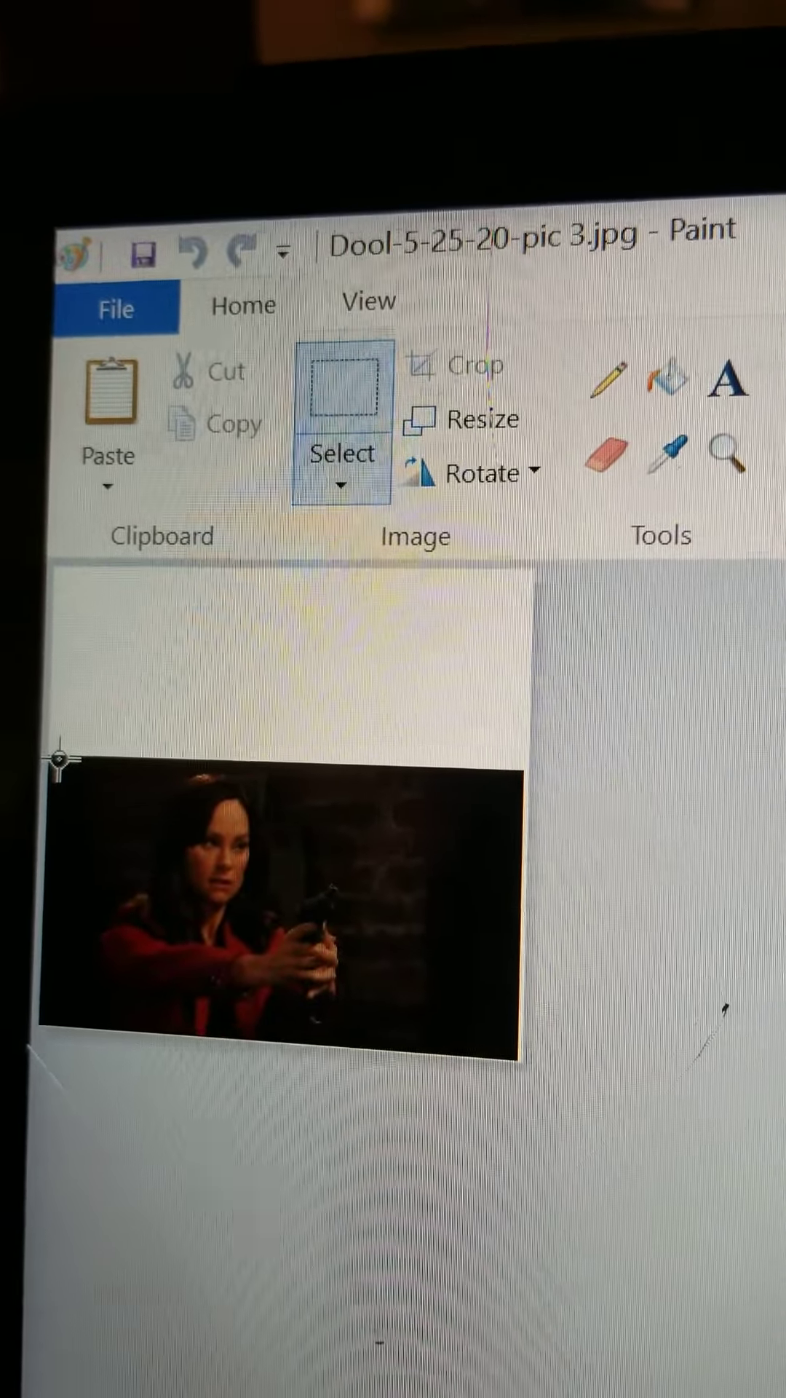
pyautogui.moveTo(53, 762); pyautogui.dragTo(563, 1024)
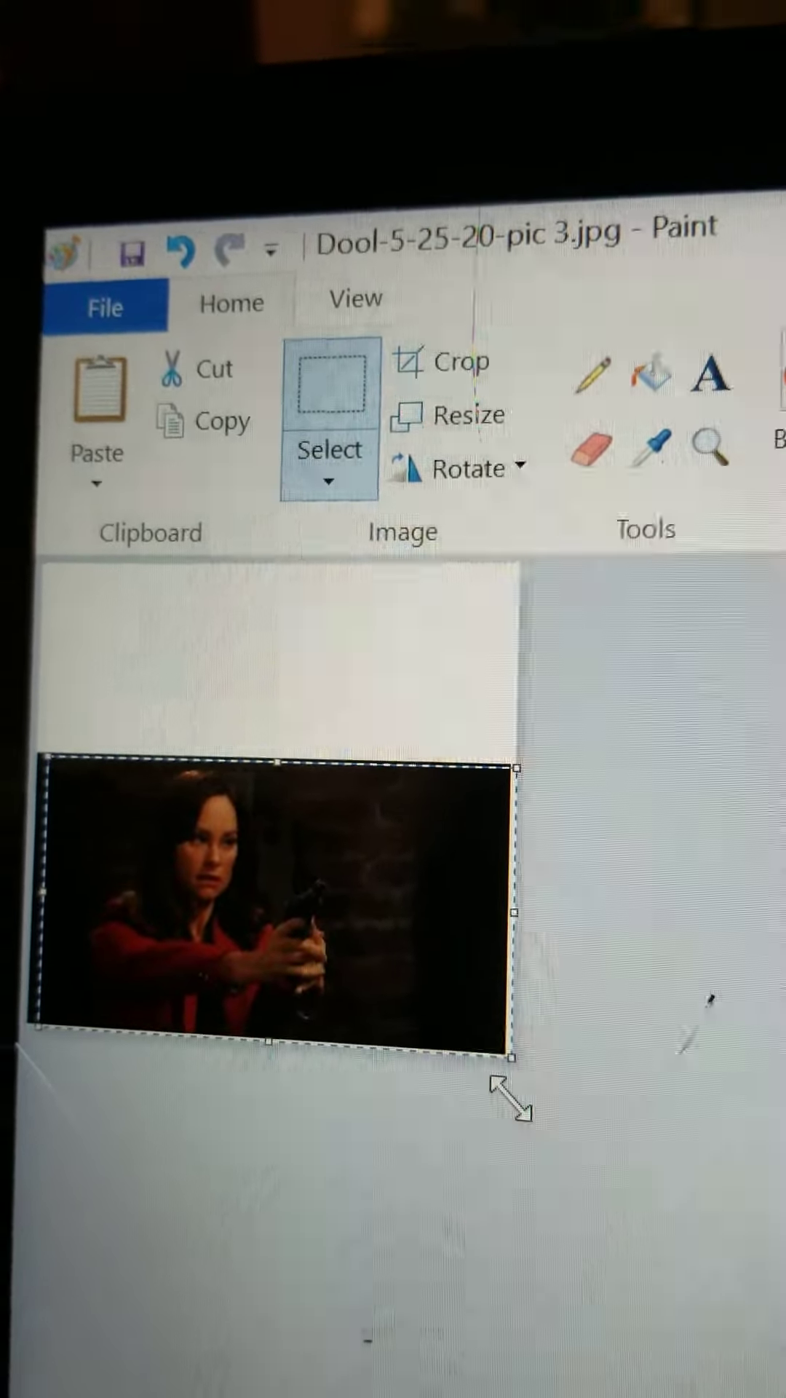
pyautogui.click(447, 360)
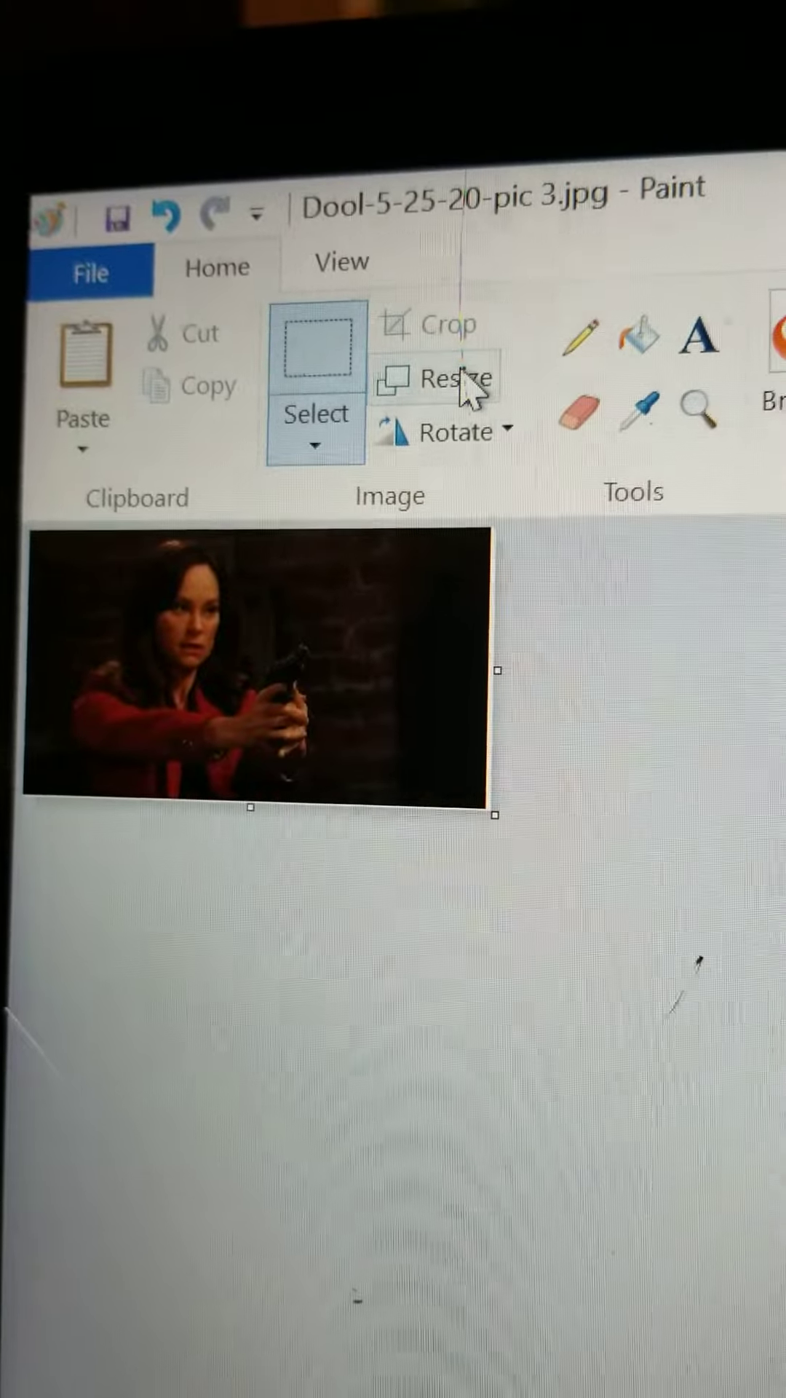
# - In the Resize dialog, switch to Pixels and select the height value for replacement
pyautogui.click(472, 405)
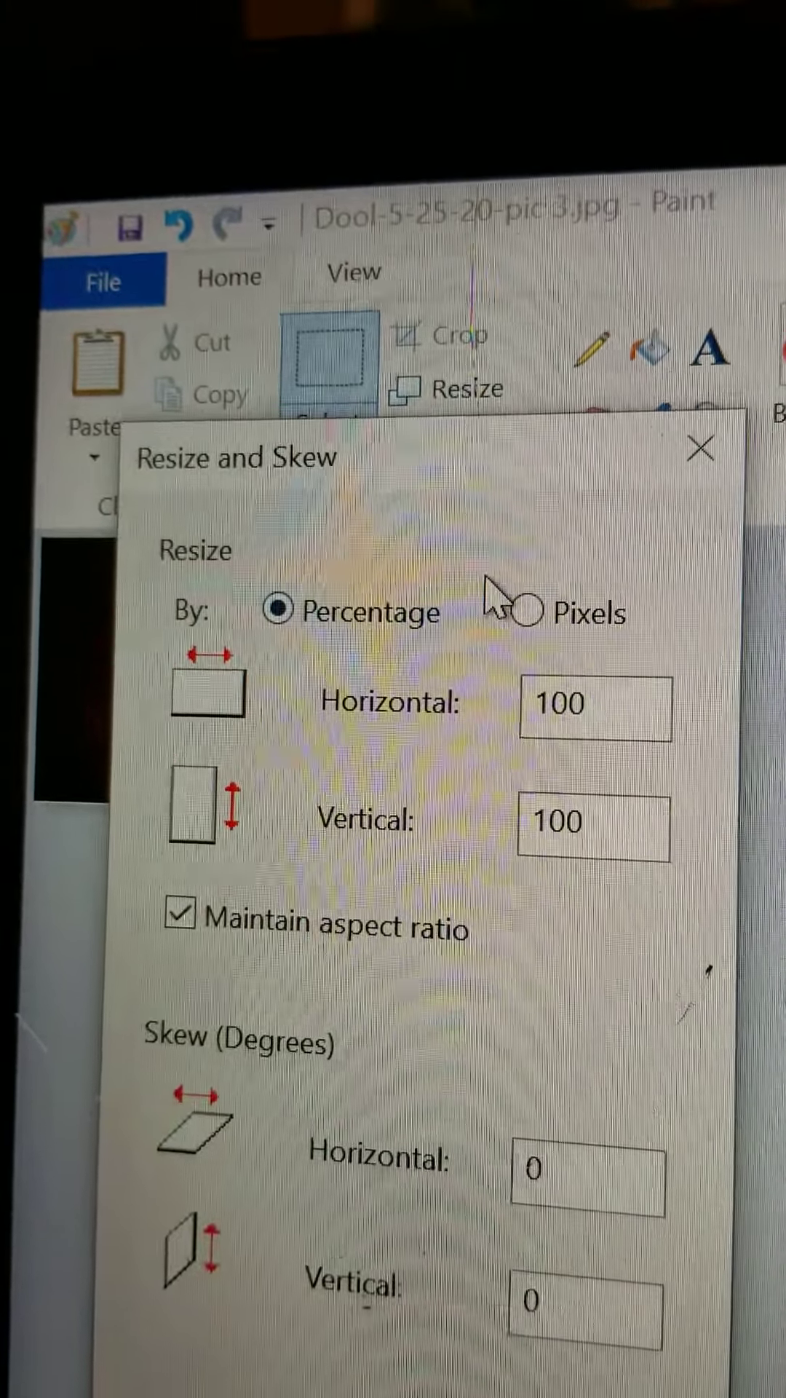
pyautogui.click(521, 622)
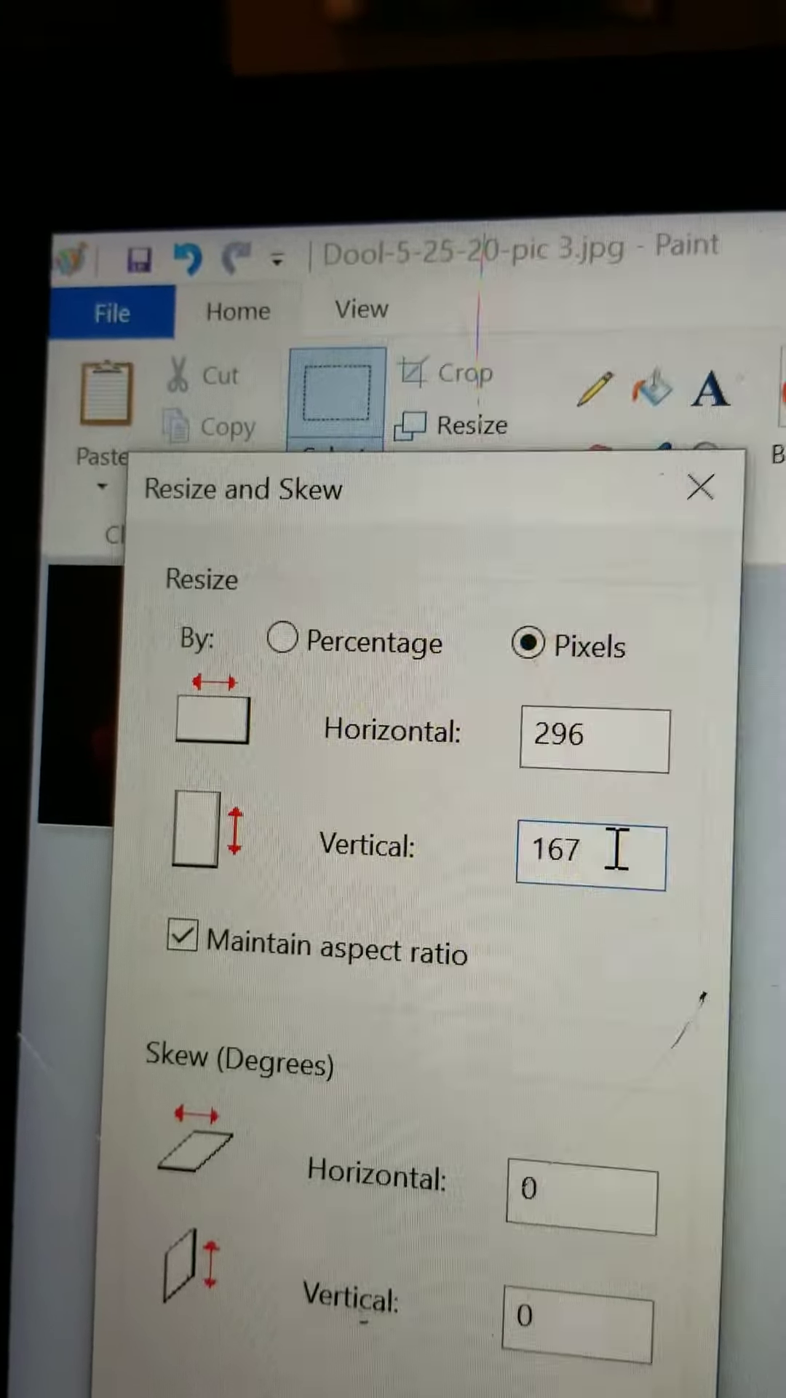
pyautogui.moveTo(612, 852); pyautogui.dragTo(573, 860)
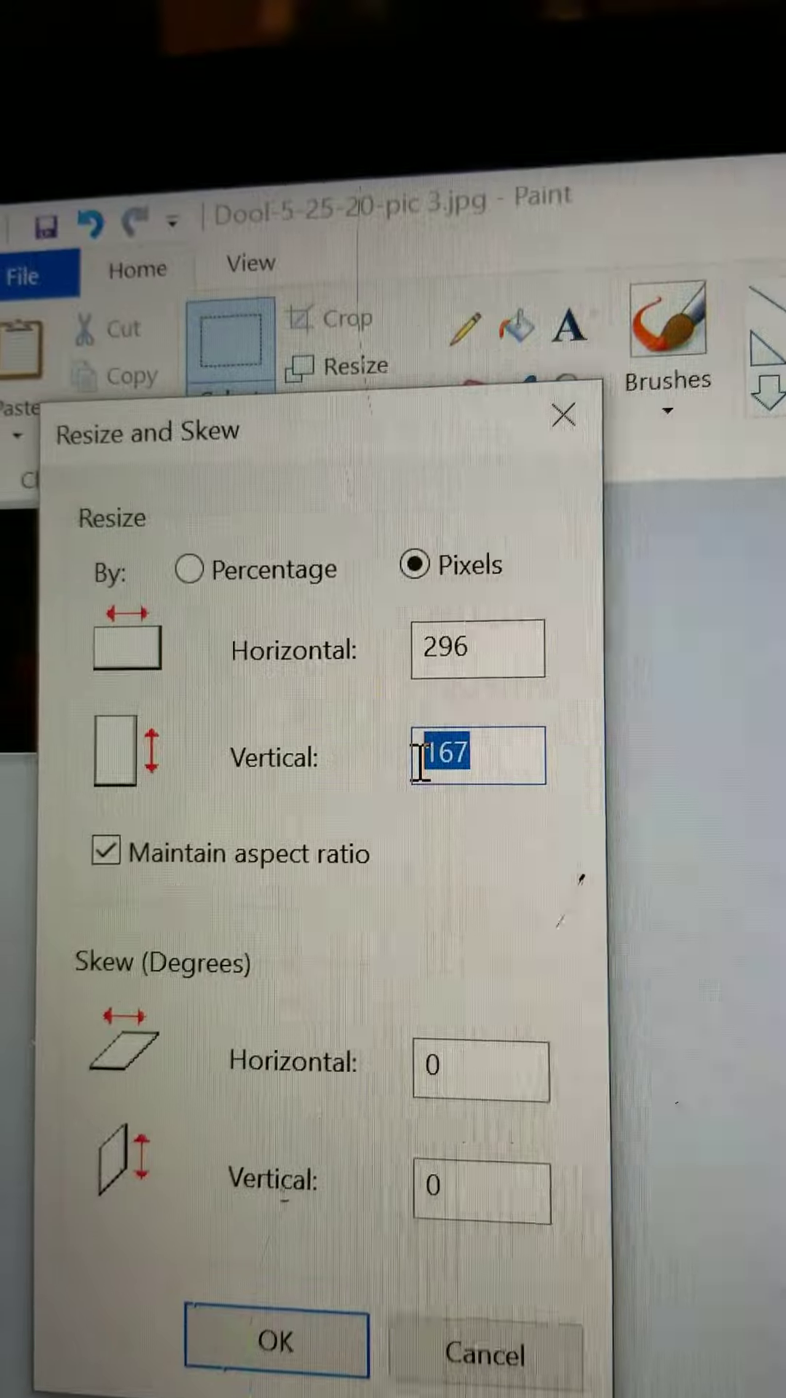
pyautogui.write('300')
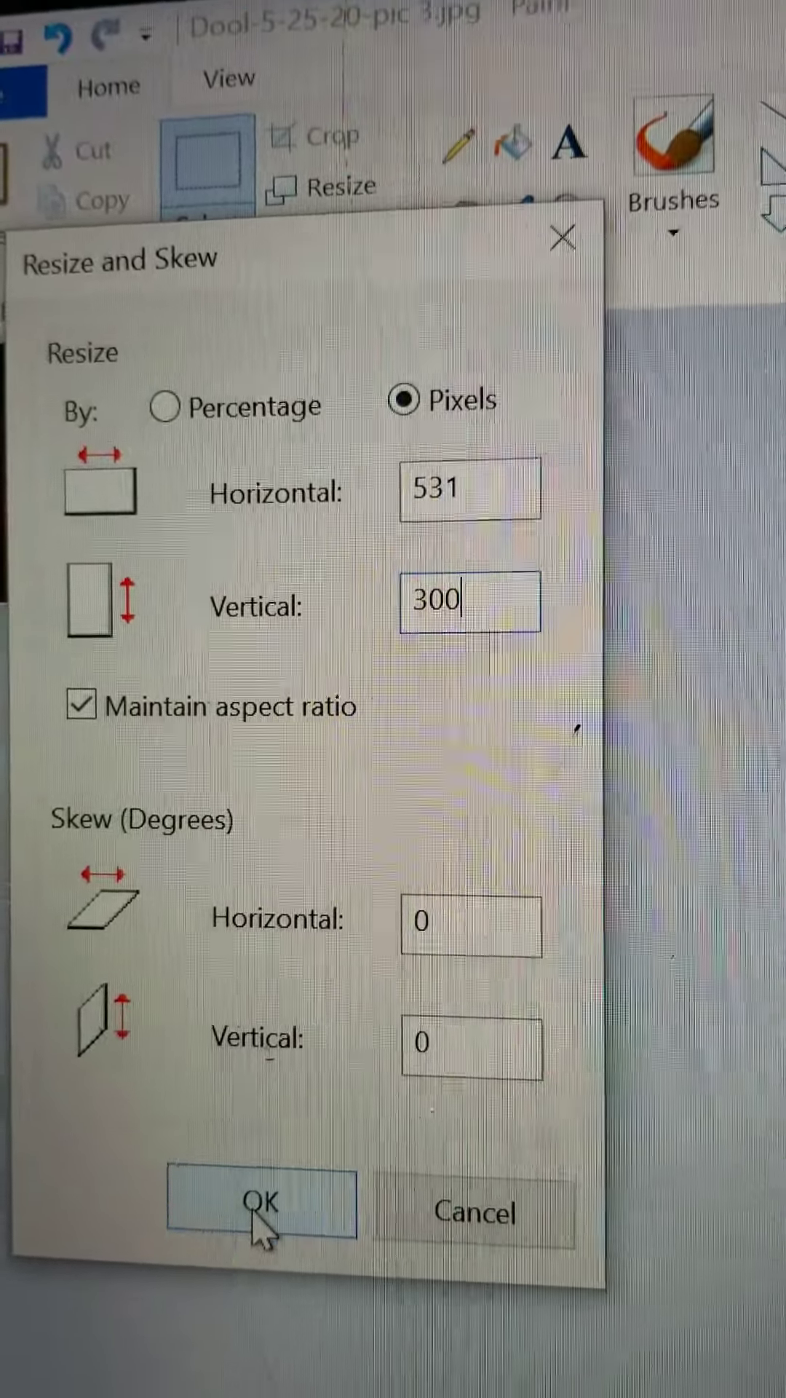
# - Apply the 300 px height and save the photo over Dool-5-25-20-pic 3.jpg
pyautogui.click(262, 1297)
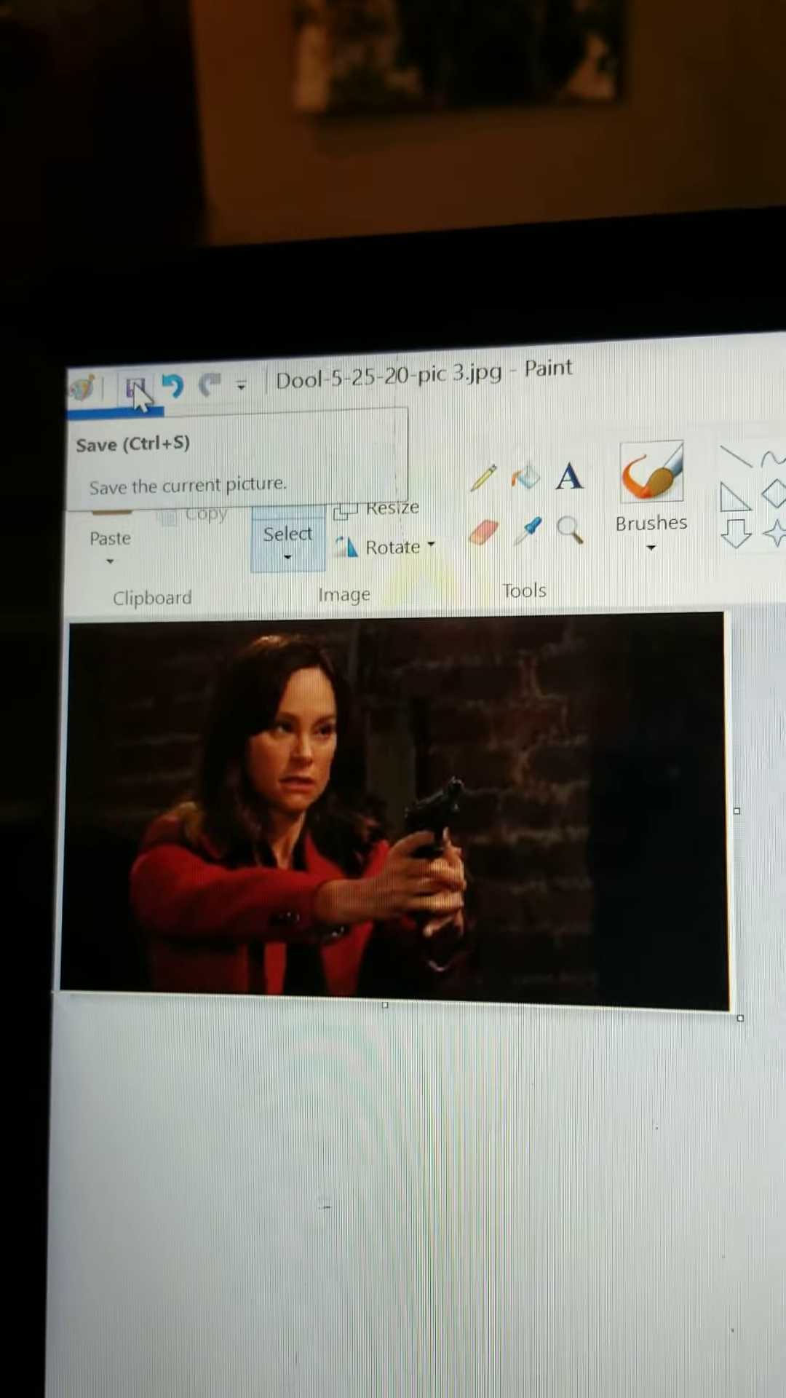
pyautogui.click(153, 382)
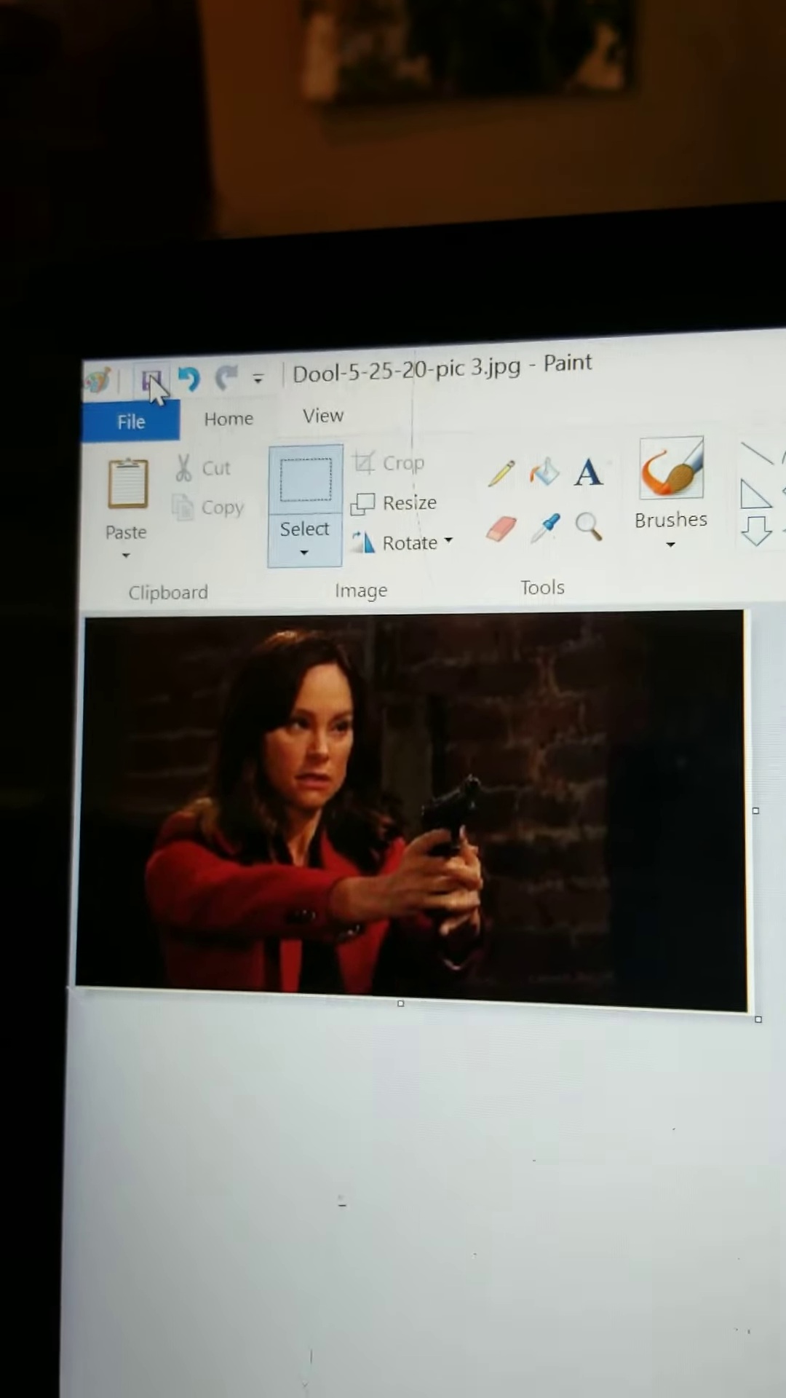